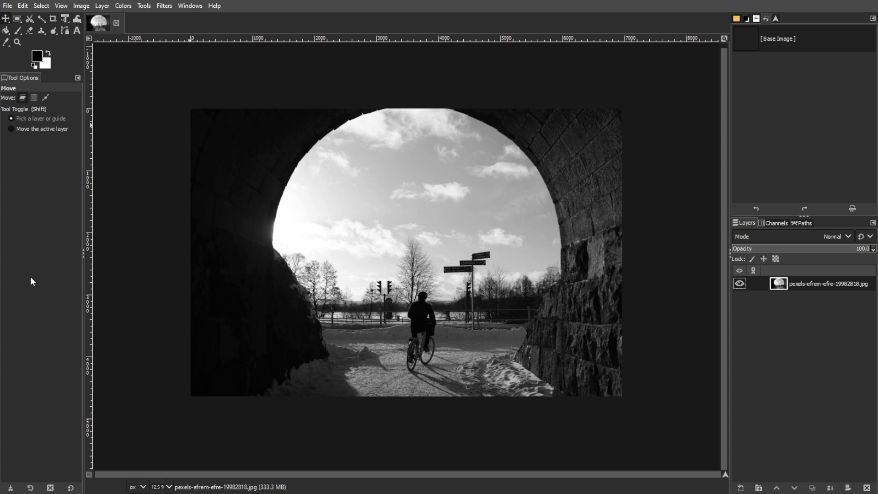
- Look at the layer transparency options and dismiss them unchanged
left_click(102, 6)
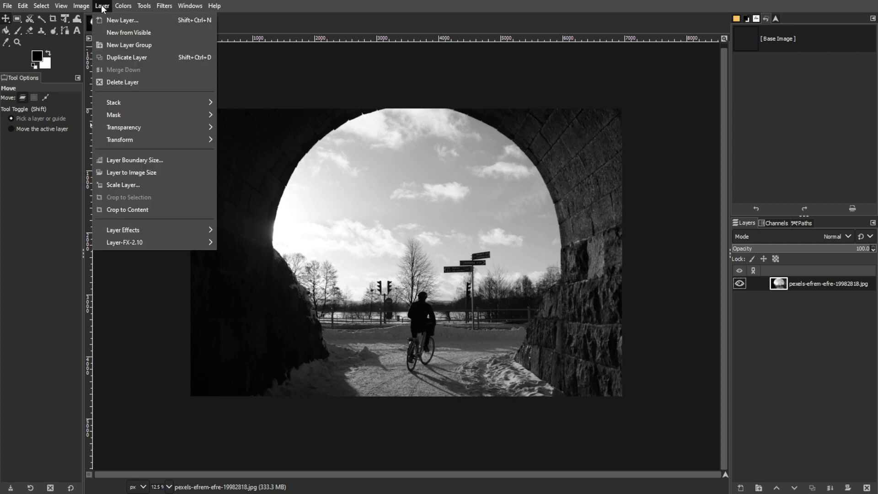
mouse_move(127, 128)
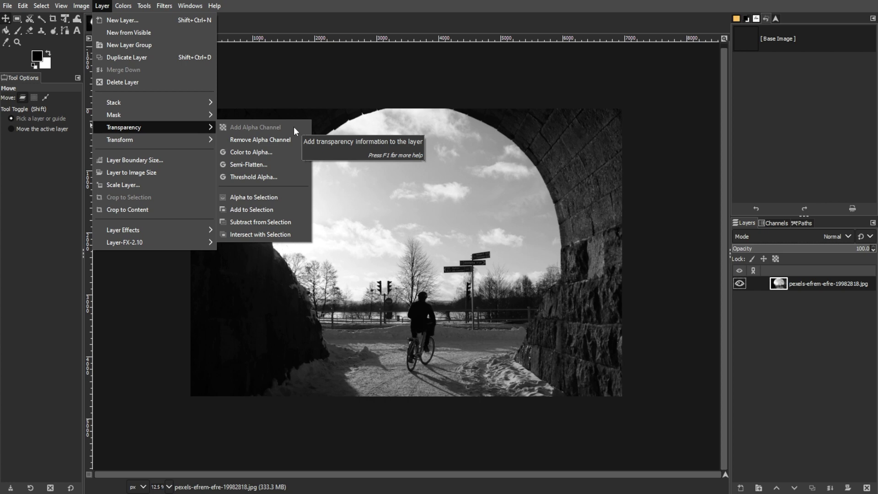
key("Escape")
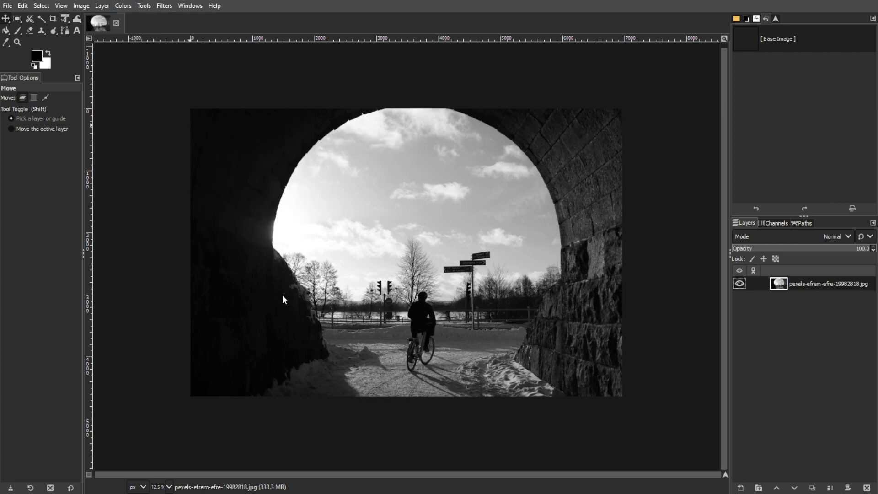
- With Scissors Select, place anchor points on the arch's left edge and top
left_click(68, 32)
mouse_move(29, 18)
left_click(50, 33)
scroll(402, 252, "up", 5)
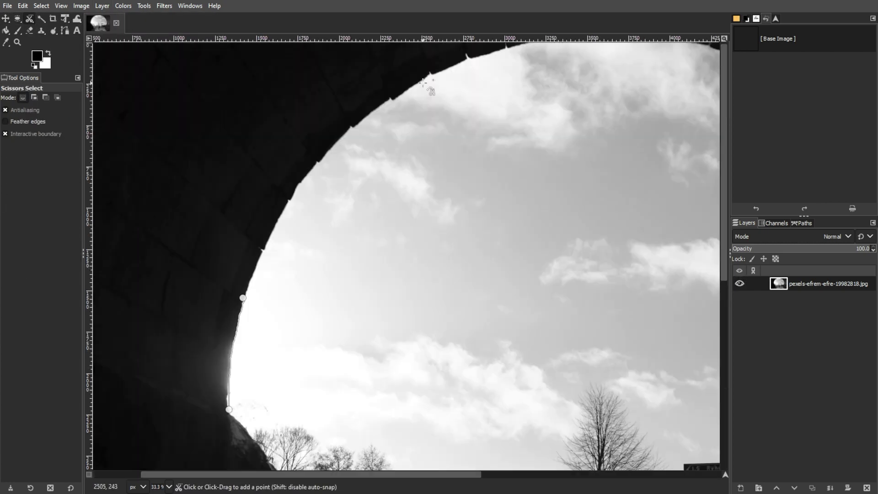
left_click(109, 187)
scroll(490, 93, "down", 4)
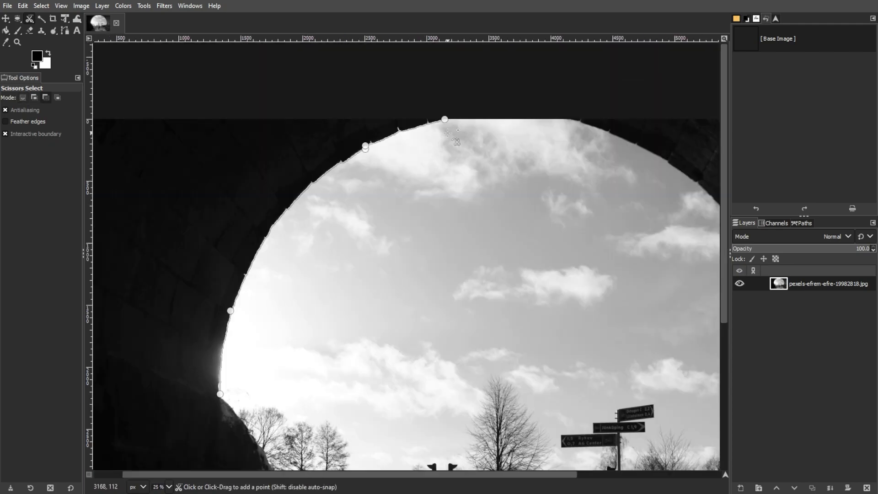
scroll(530, 220, "up", 2)
scroll(609, 314, "down", 5)
- Add points along the right wall and bottom of the opening, closing the outline
left_click(609, 314)
scroll(595, 263, "down", 3)
left_click(604, 463)
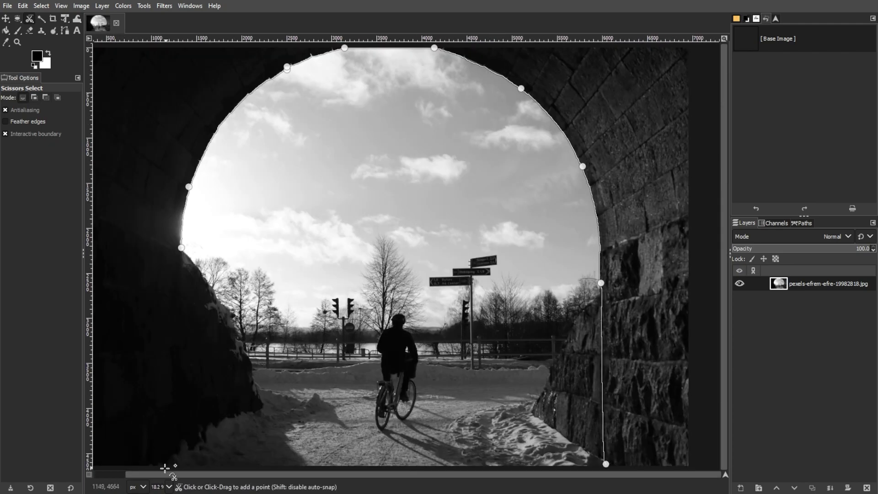
left_click(176, 464)
left_click(182, 247)
scroll(297, 274, "down", 1)
- Turn the traced outline into a selection and invert it to cover the walls
left_click(298, 274)
key("ctrl+i")
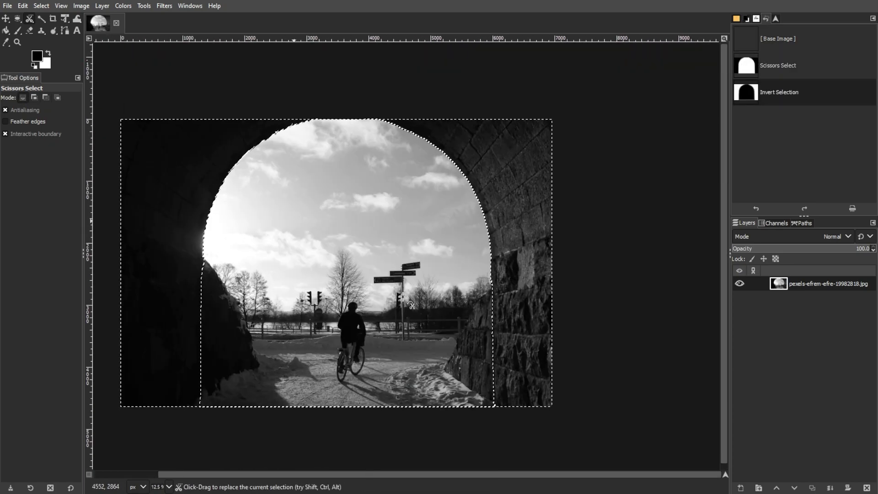
scroll(157, 447, "left", 2)
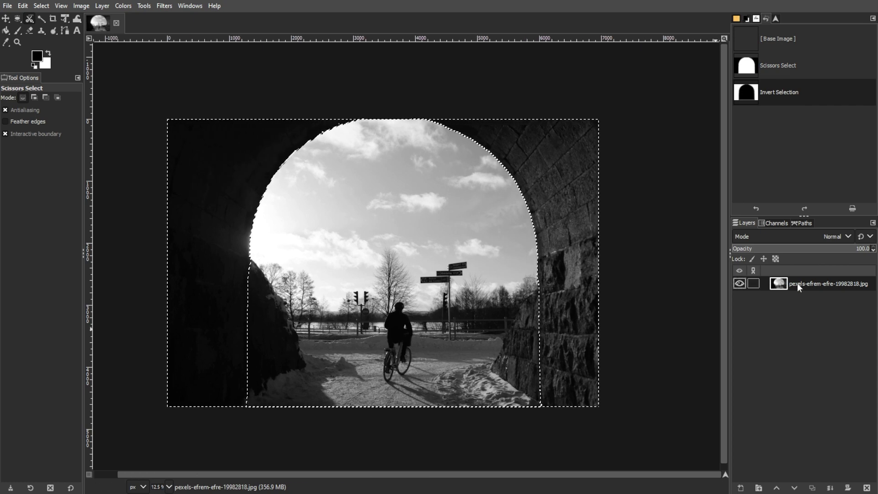
- Delete the selected stone walls to transparency and clear the selection
key("Delete")
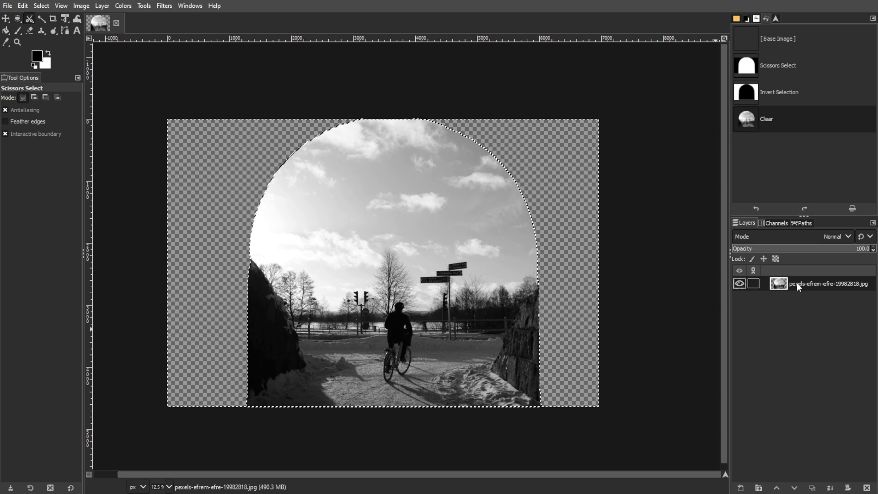
key("ctrl+shift+a")
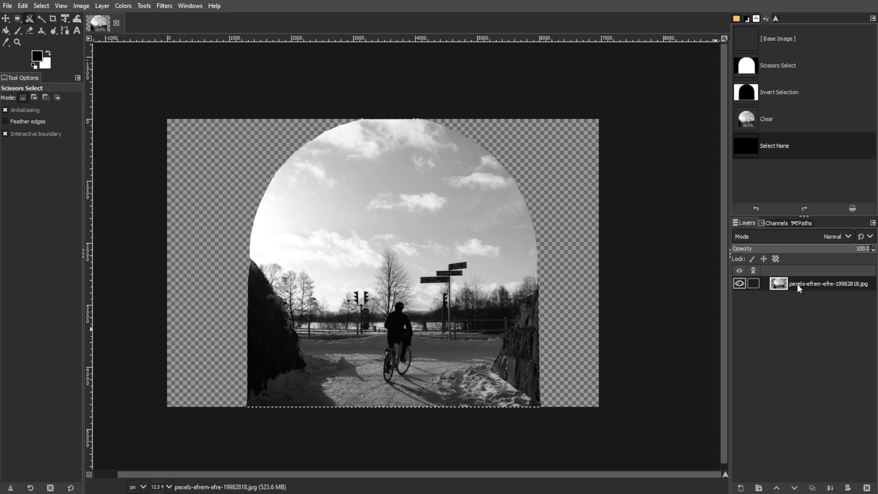
- Show the Channels and toggle the Alpha channel's visibility to compare the cleared walls
left_click(777, 222)
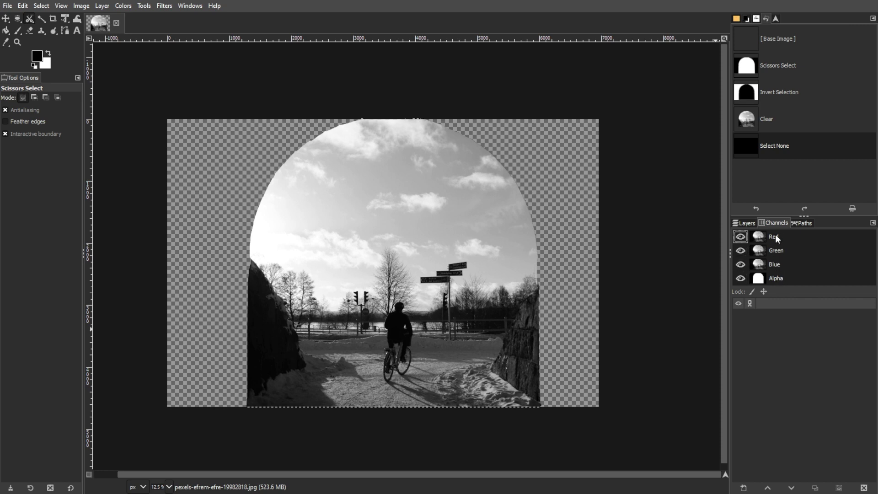
left_click(777, 278)
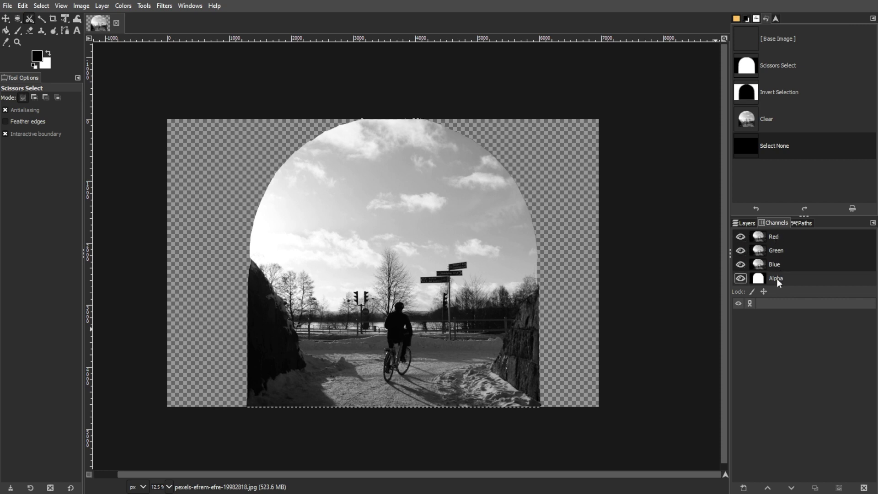
left_click(743, 278)
left_click(741, 278)
left_click(741, 278)
left_click(742, 278)
left_click(744, 279)
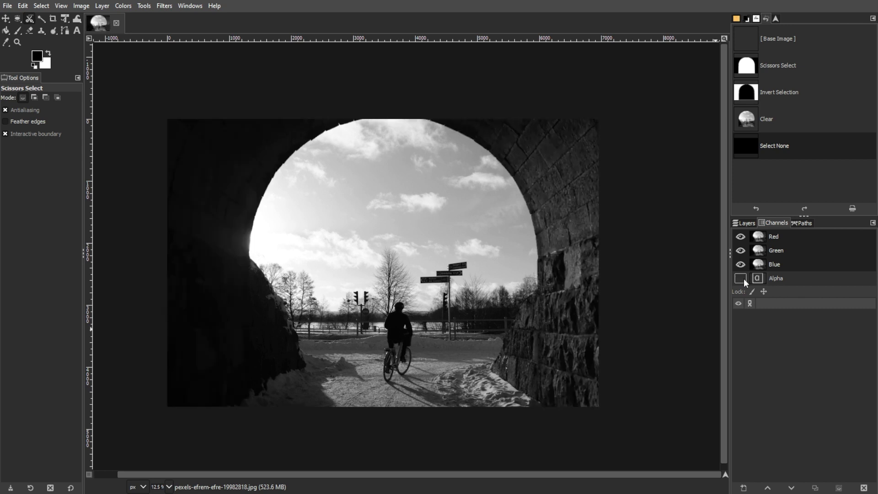
left_click(744, 279)
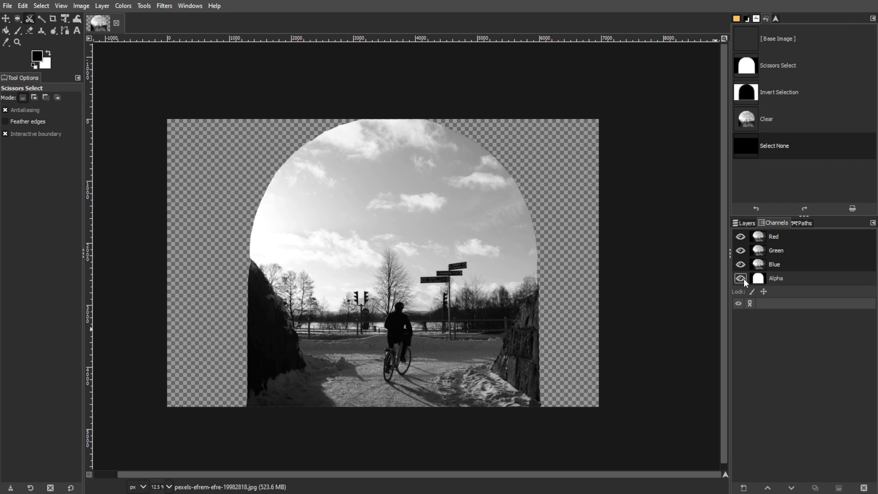
left_click(102, 6)
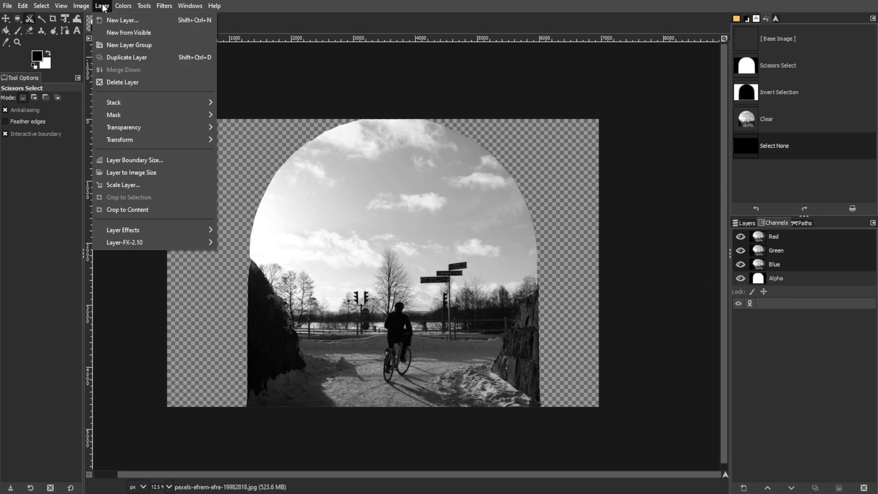
- Close the layer options unchanged and undo back to before the walls were cleared
mouse_move(122, 128)
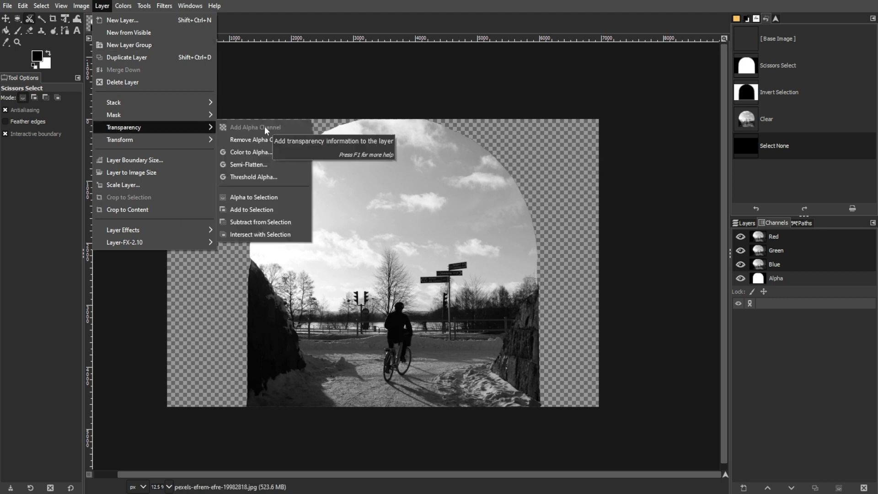
left_click(777, 222)
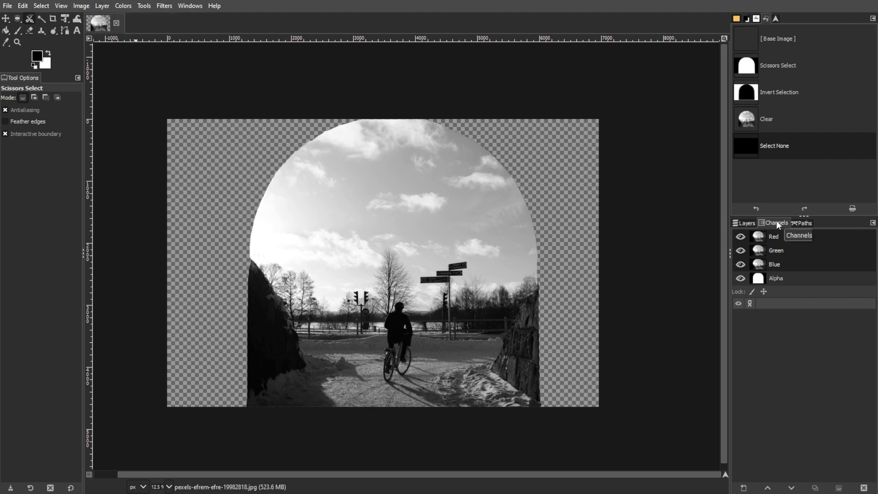
left_click(743, 223)
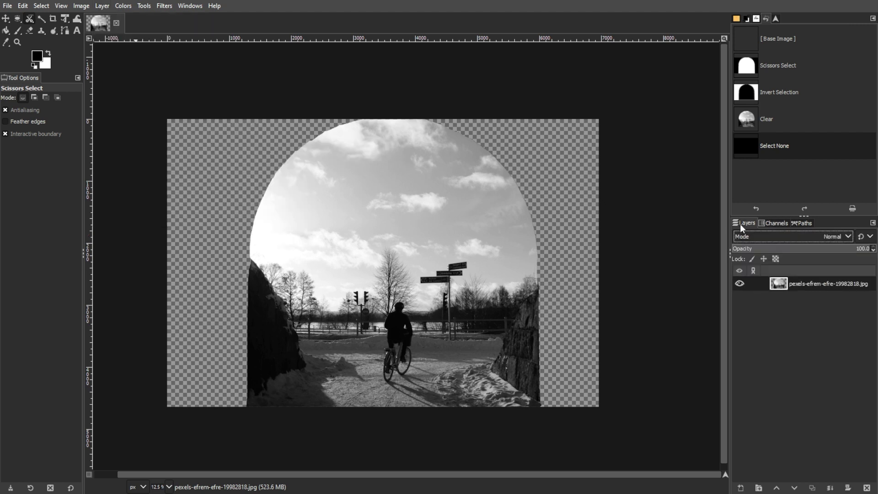
left_click(791, 91)
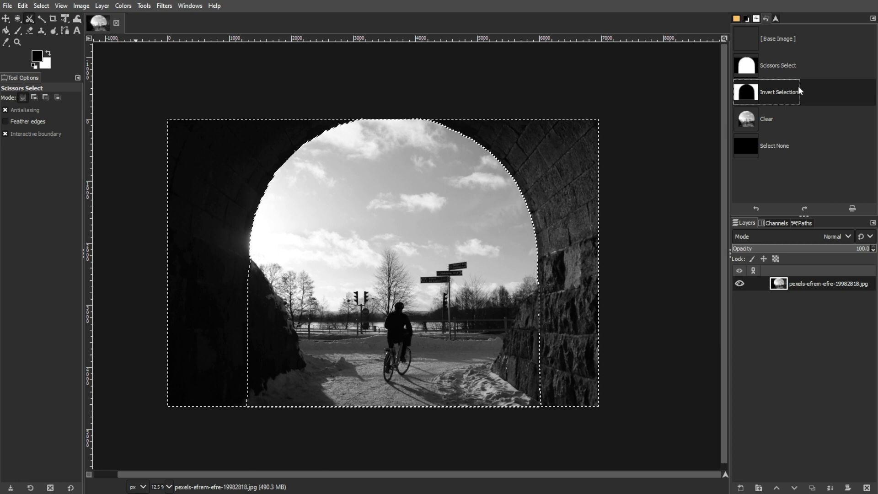
left_click(783, 117)
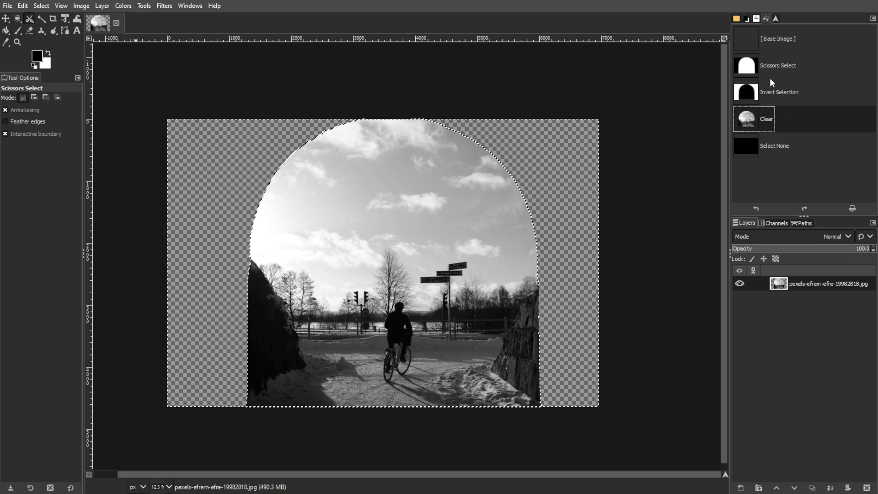
left_click(772, 42)
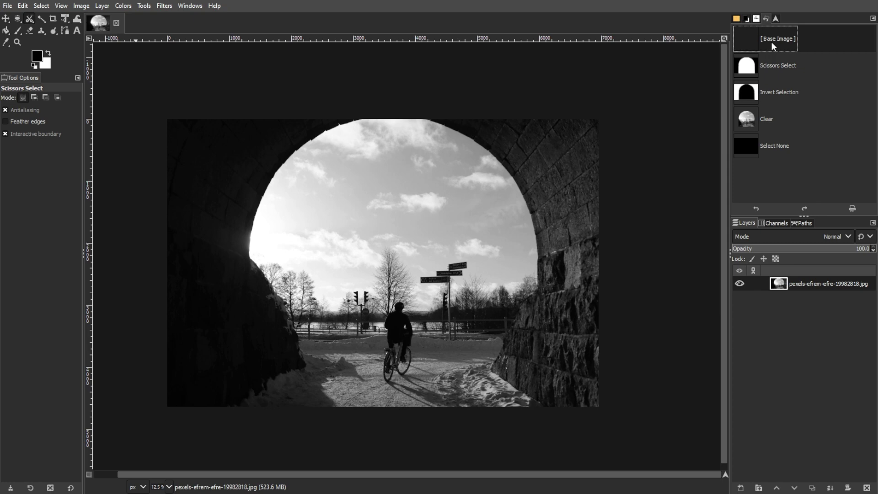
left_click(768, 122)
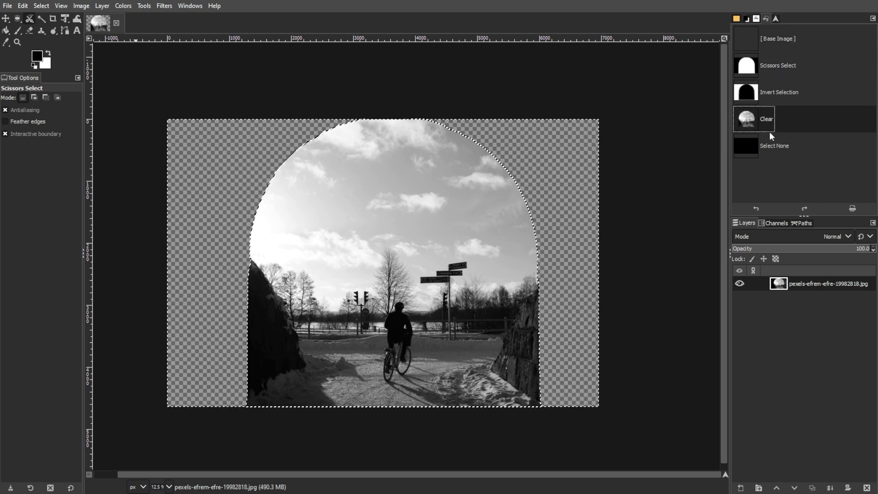
left_click(775, 146)
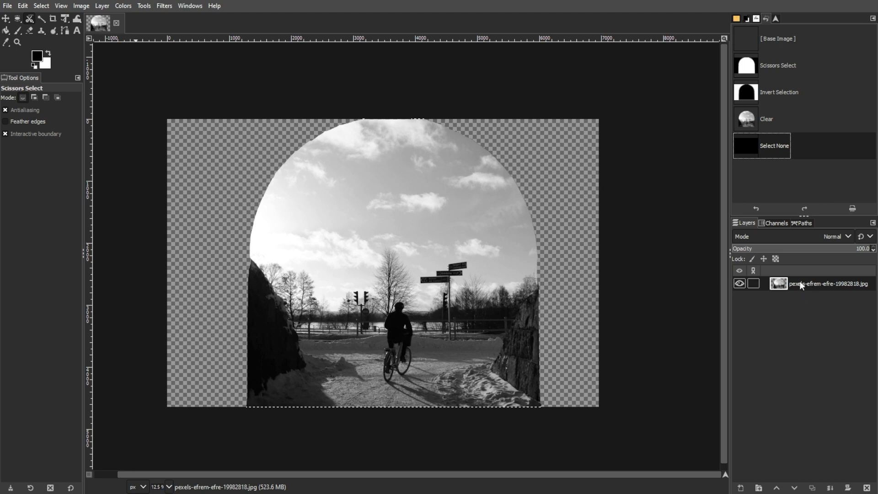
- Duplicate the photo layer and open Colors > Color to Alpha on the copy
key("shift+ctrl+d")
left_click(122, 6)
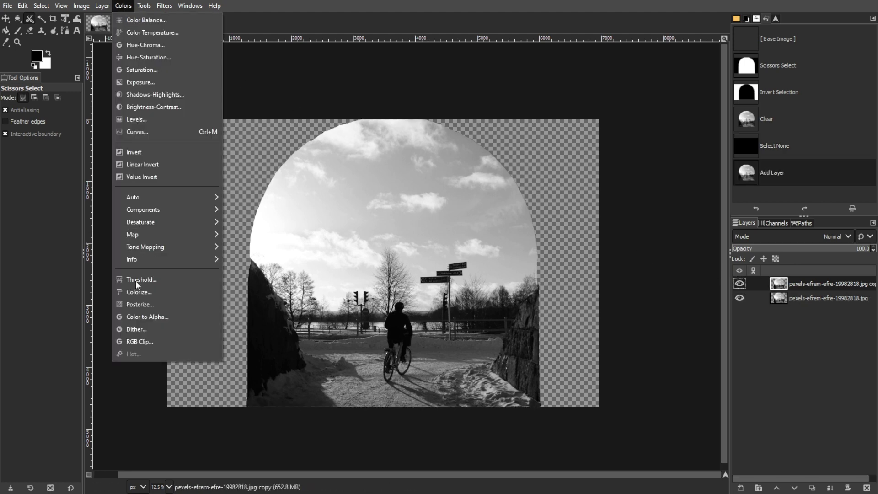
left_click(142, 317)
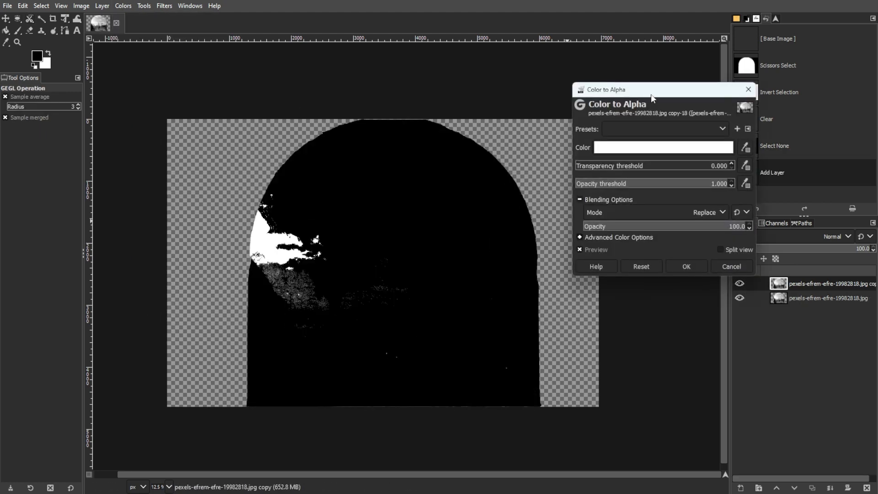
left_click_drag(656, 93, 608, 65)
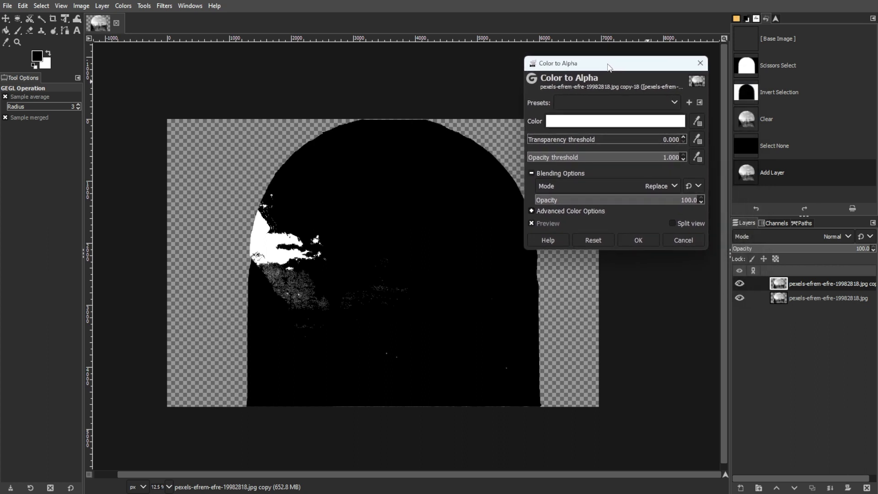
- Sample colours from the image, settle on white, and apply Color to Alpha
left_click(697, 121)
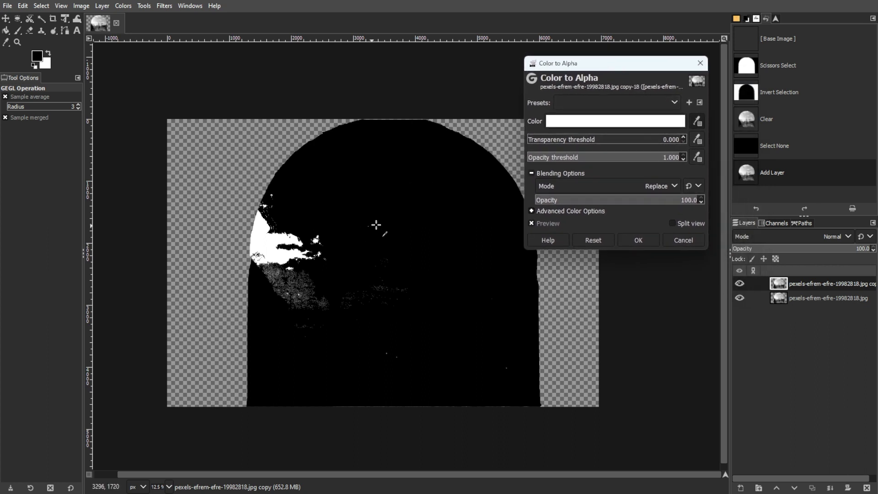
left_click(274, 216)
left_click(280, 215)
left_click(403, 203)
left_click(464, 304)
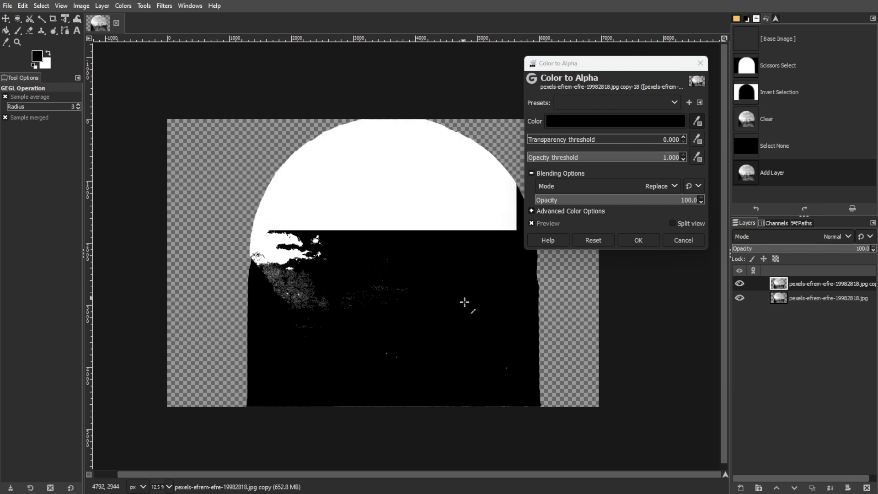
left_click(460, 319)
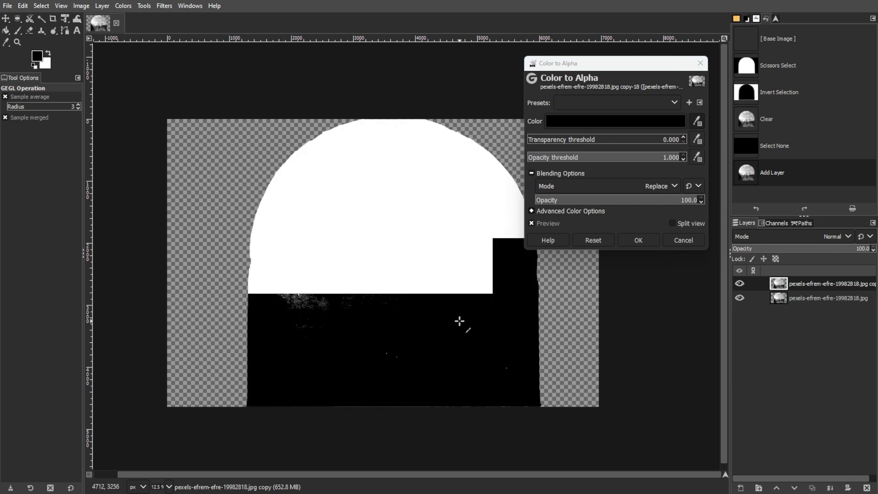
left_click(303, 275)
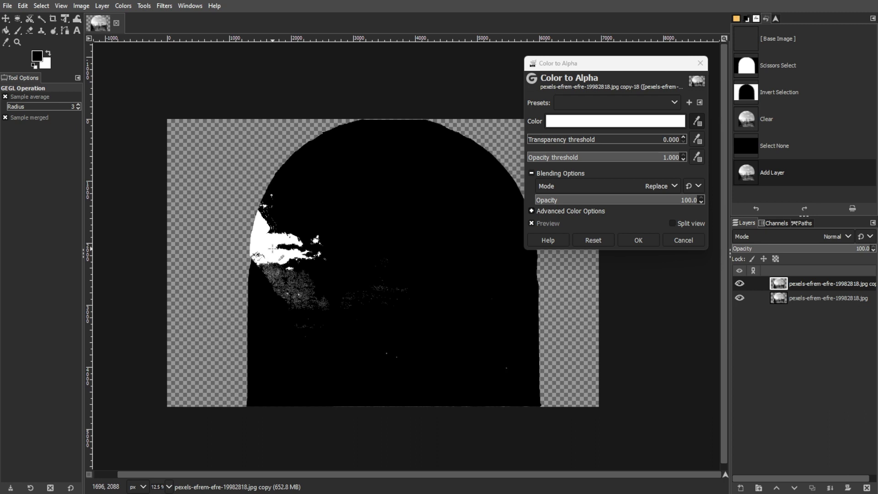
left_click(626, 243)
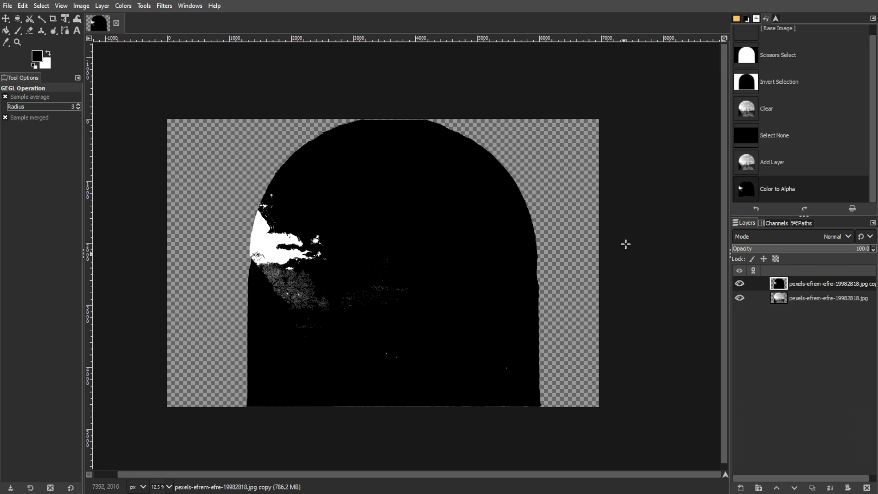
- Check the Channels, return to Layers, and delete the duplicated Color to Alpha layer
left_click(773, 223)
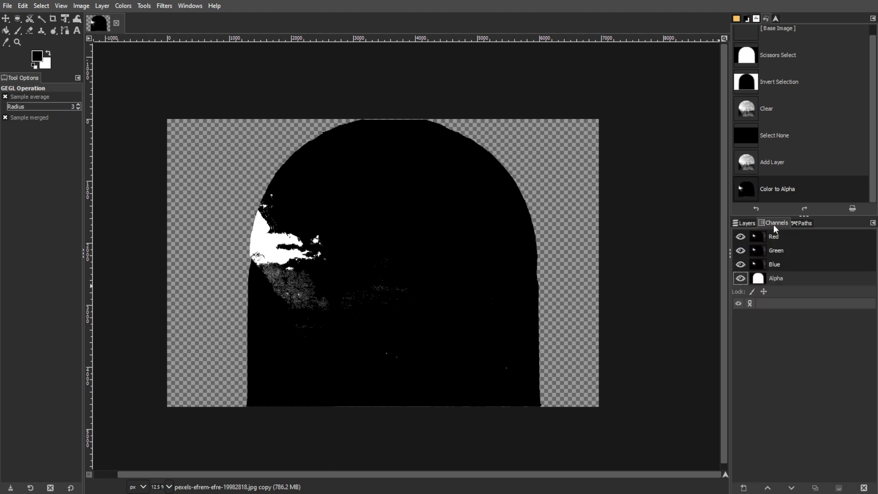
left_click(744, 222)
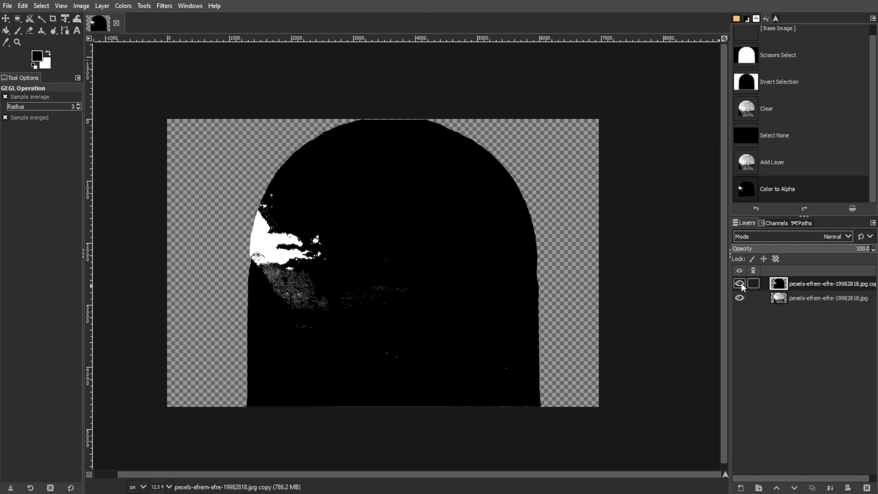
left_click(867, 488)
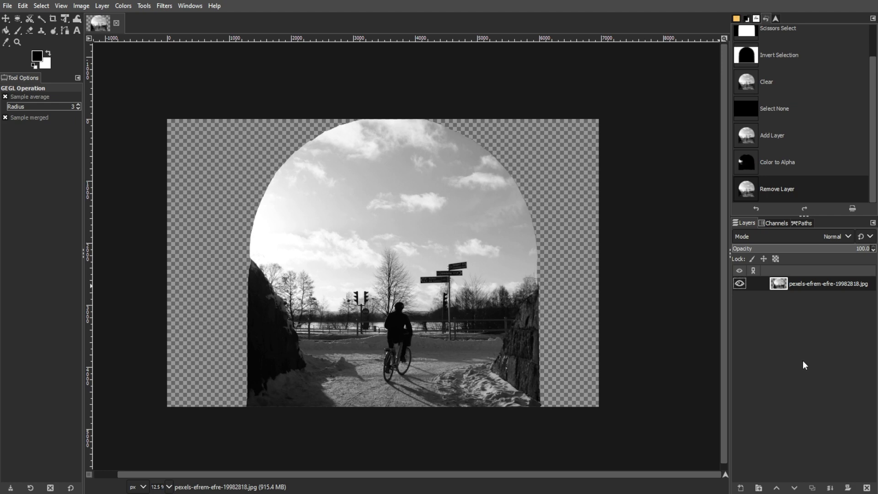
- Activate the Move tool with the M shortcut
key("m")
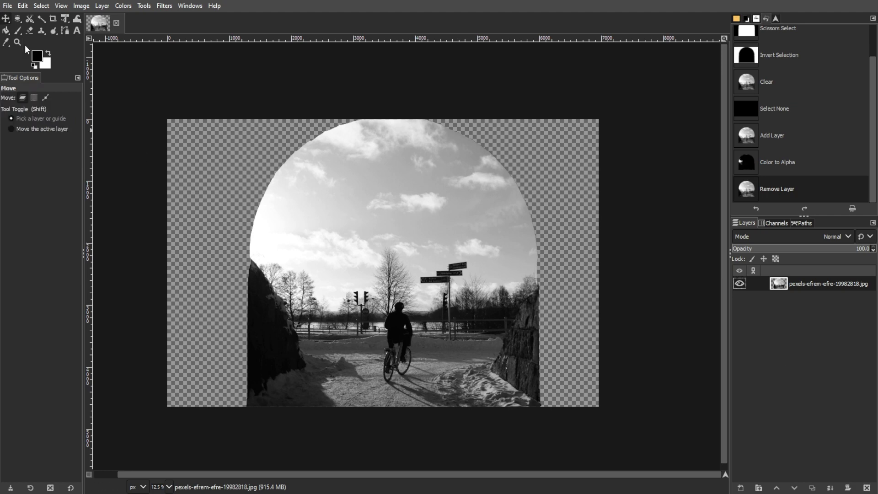